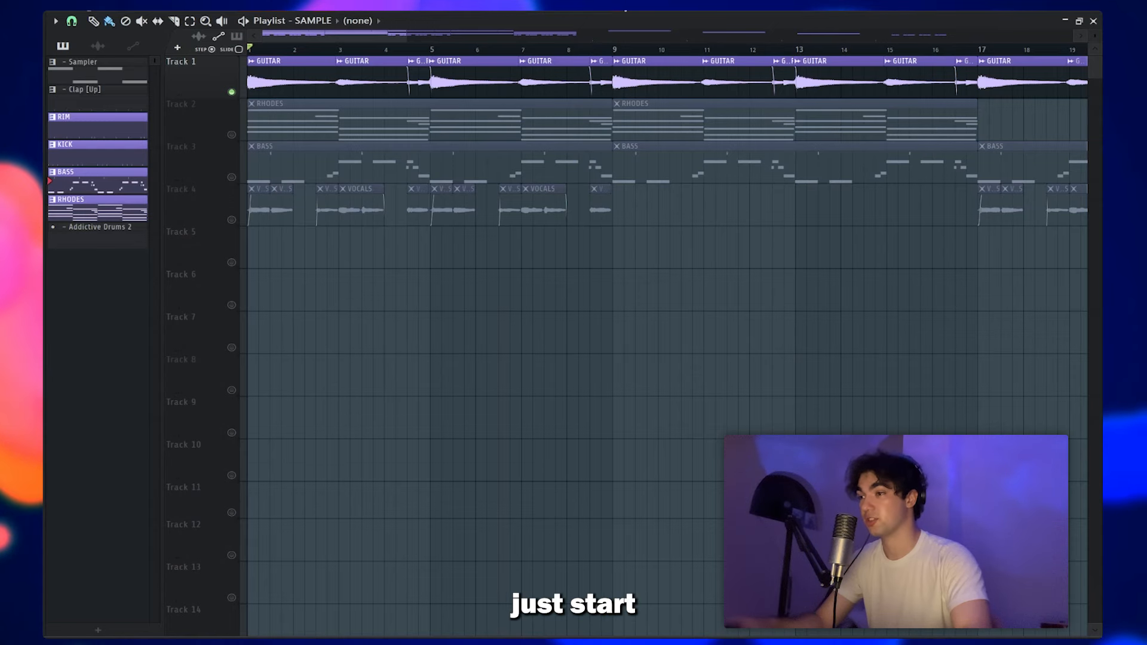
# Examine the GUITAR track's effect chain in the mixer
pyautogui.press('F9')
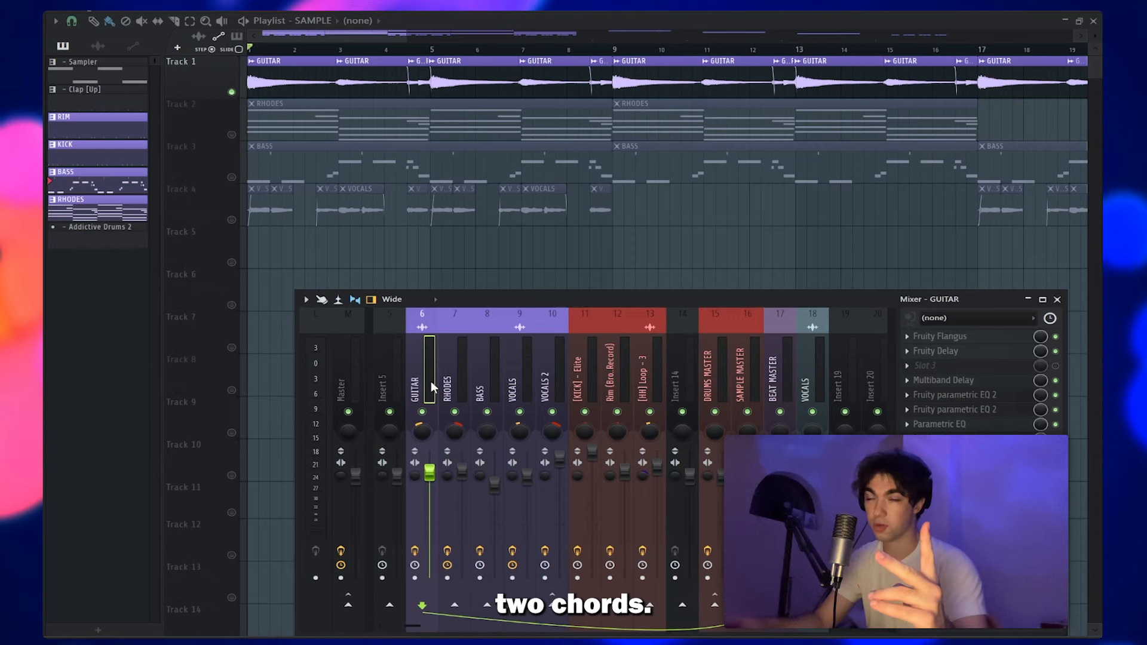
pyautogui.press('F6')
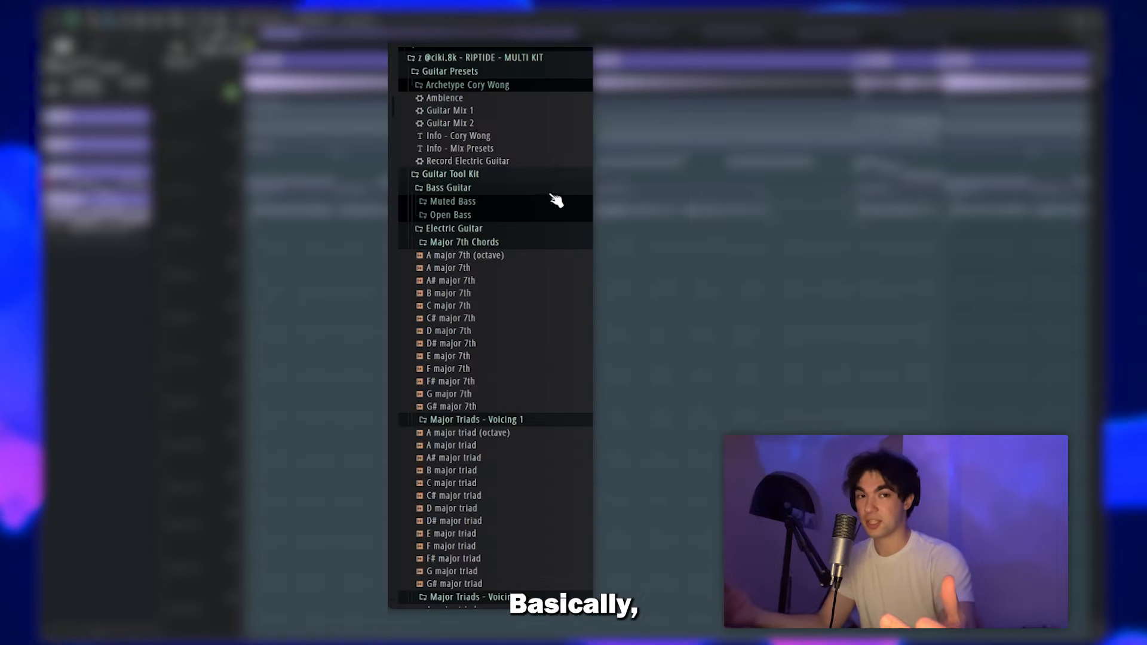
# Browse the RIPTIDE multi kit's folders for guitar chords, nylon triads, guitar licks, one-shots, ShaperBox presets and starters
pyautogui.scroll(-20, 551, 261)
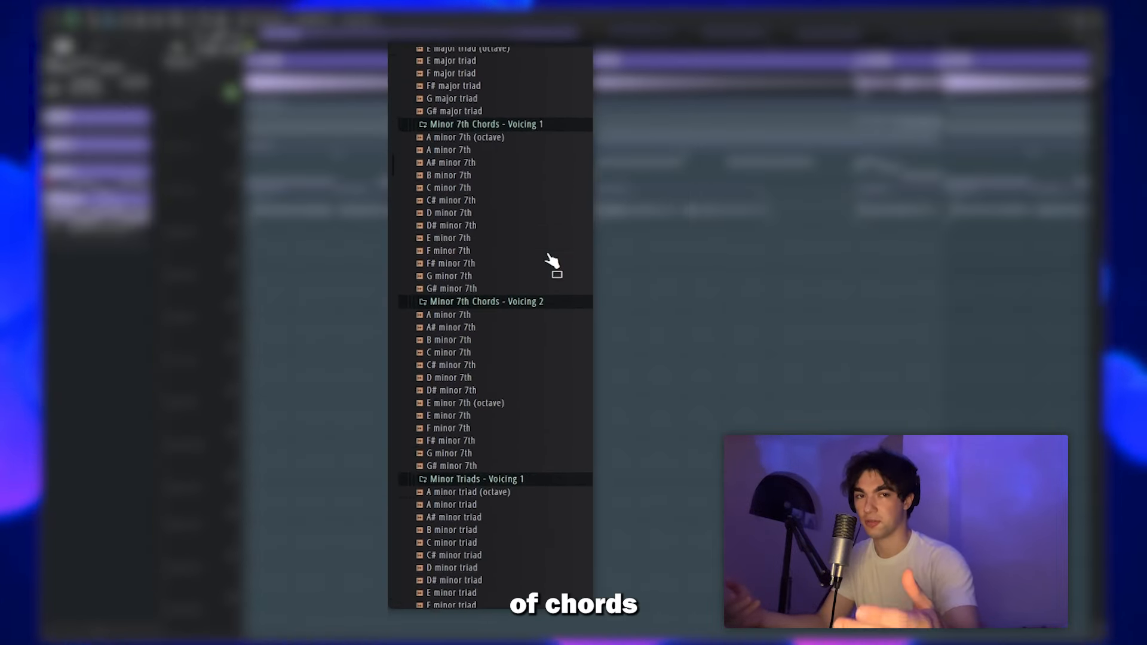
pyautogui.scroll(-20, 563, 245)
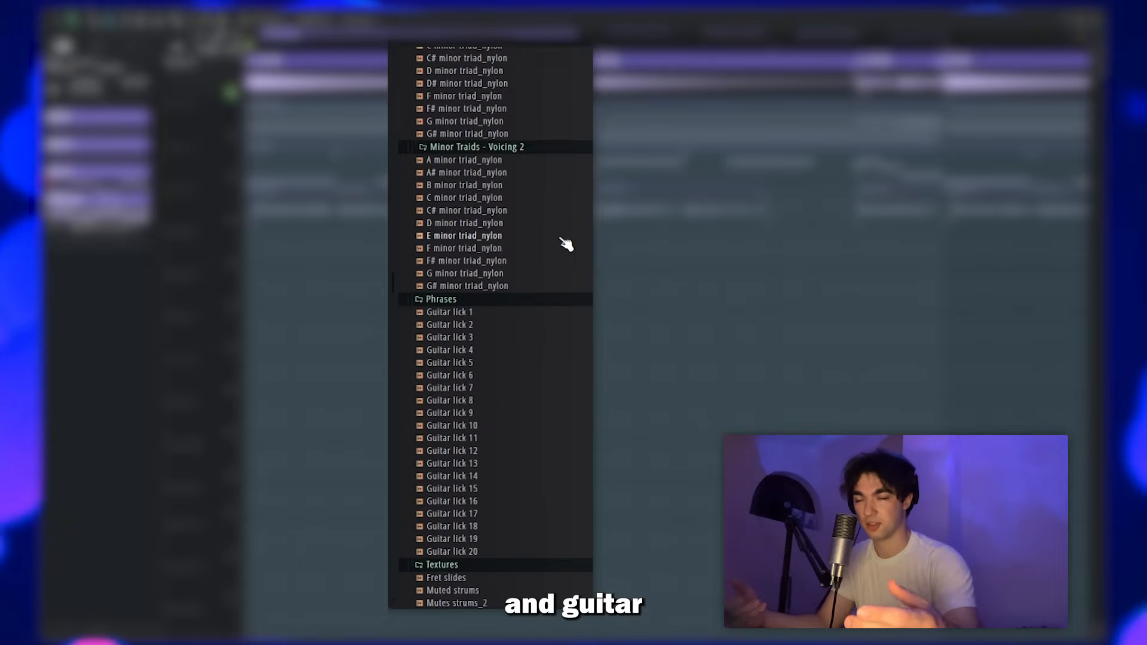
pyautogui.scroll(-20, 565, 245)
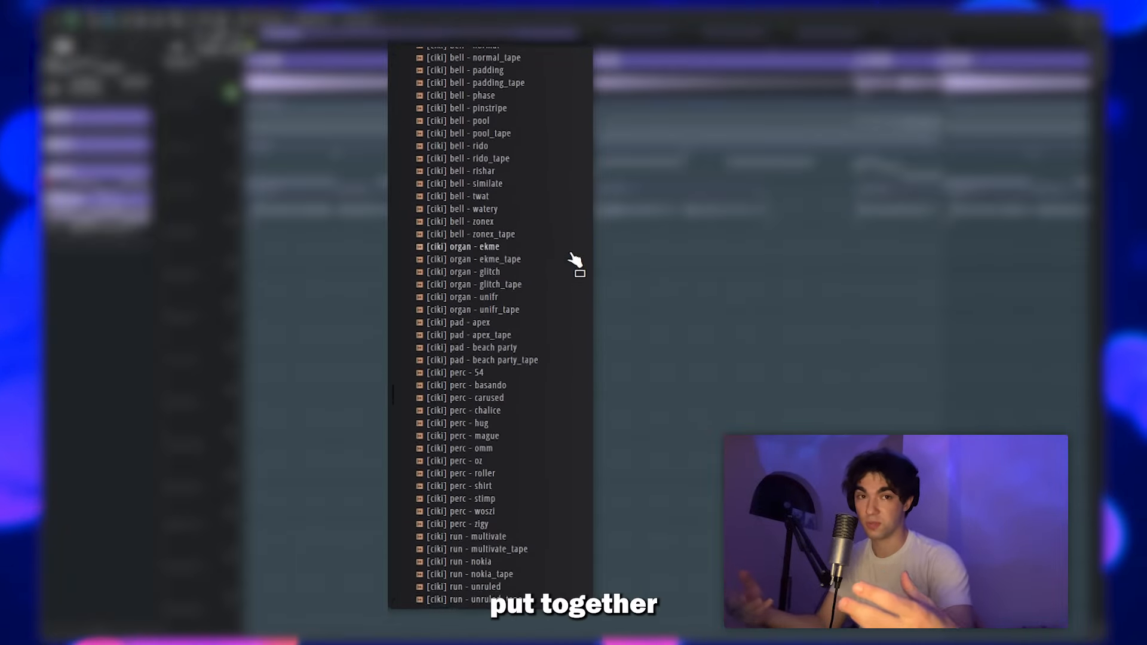
pyautogui.scroll(-20, 574, 259)
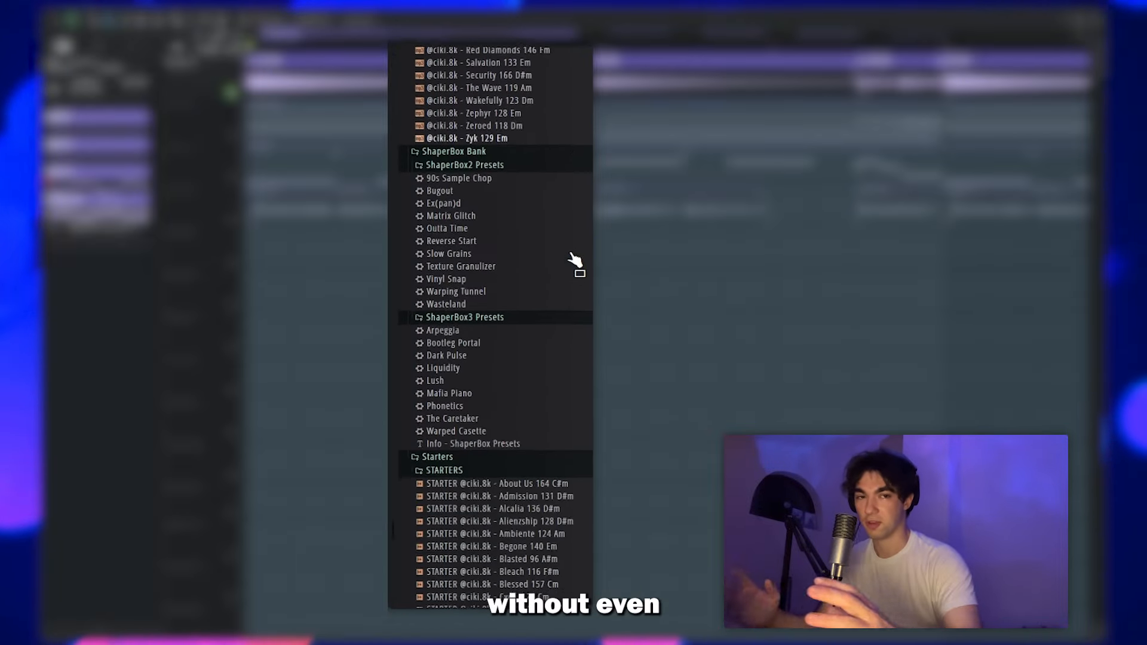
pyautogui.scroll(-3, 576, 260)
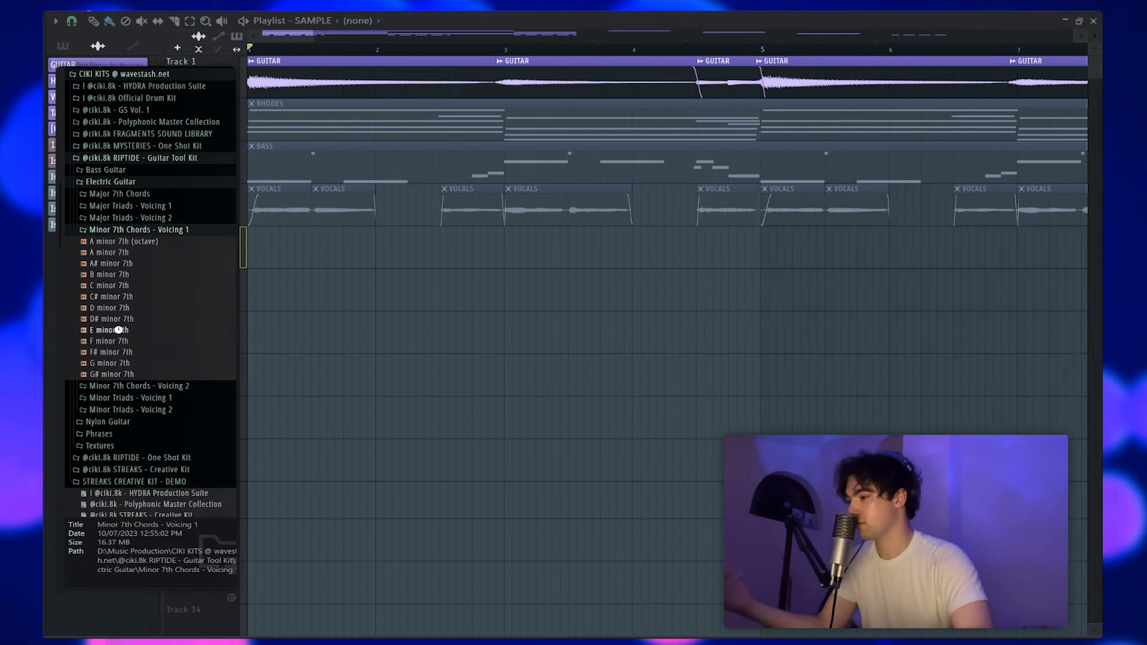
# Place the E minor 7th electric guitar sample and a second chord sample on the empty tracks below the vocals
pyautogui.moveTo(114, 329); pyautogui.dragTo(320, 243)
pyautogui.moveTo(114, 241); pyautogui.dragTo(501, 288)
pyautogui.scroll(4, 461, 282)
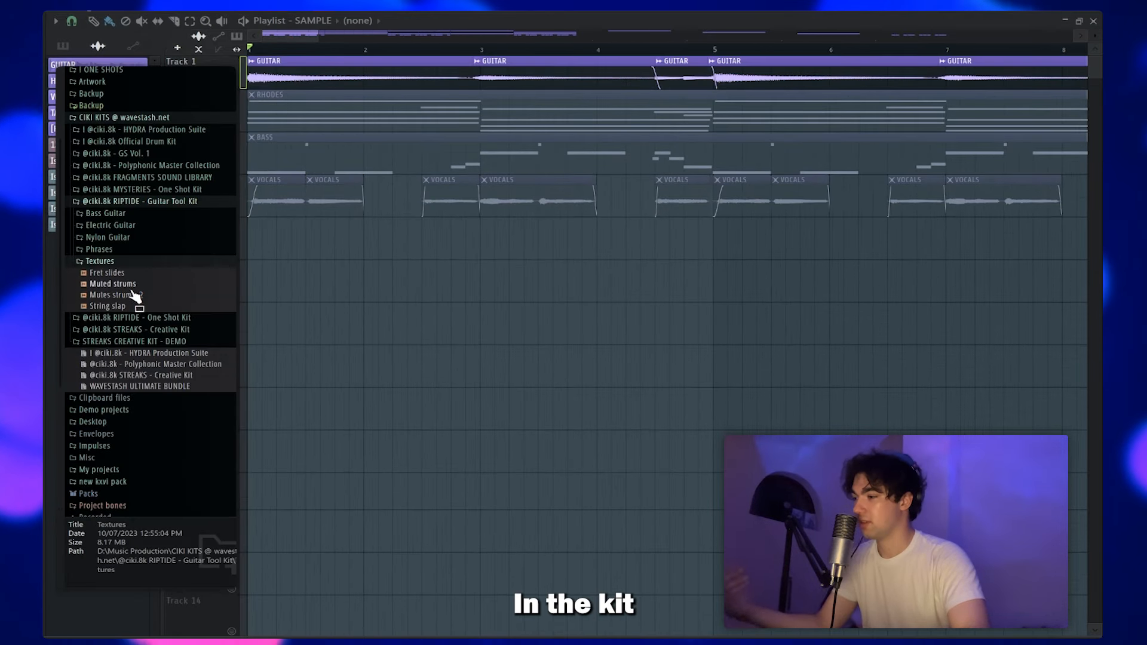
# Audition the Mutes strums_2, Muted strums, Fret slides and String slap samples in the Guitar Tool Kit's Textures folder
pyautogui.click(135, 295)
pyautogui.click(133, 285)
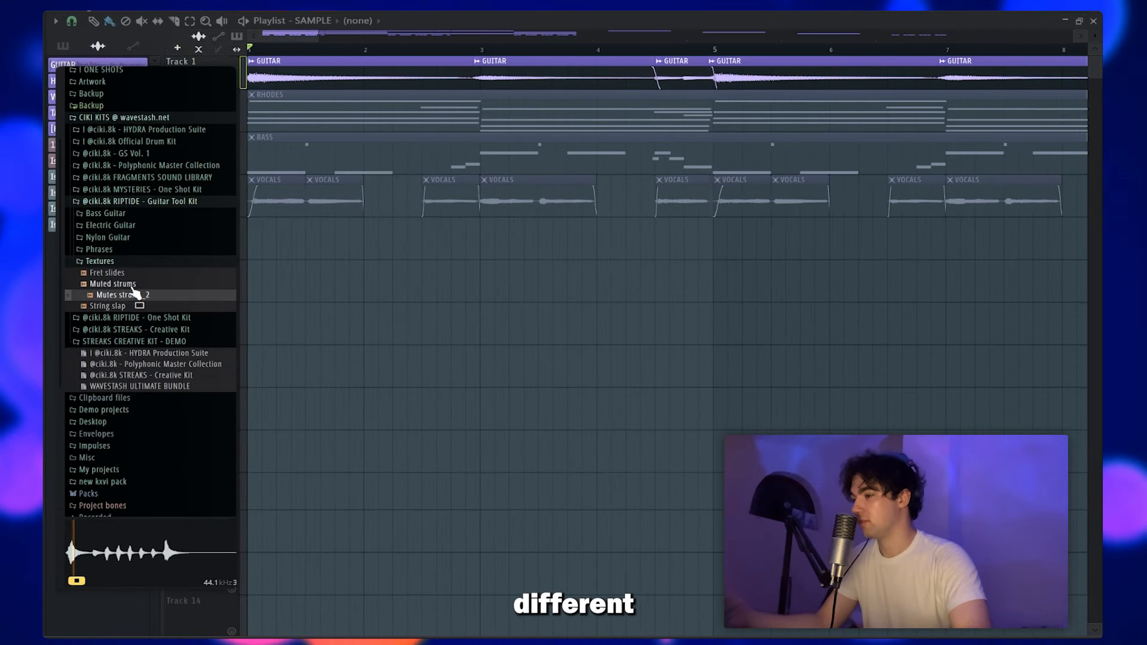
pyautogui.click(122, 273)
pyautogui.click(114, 307)
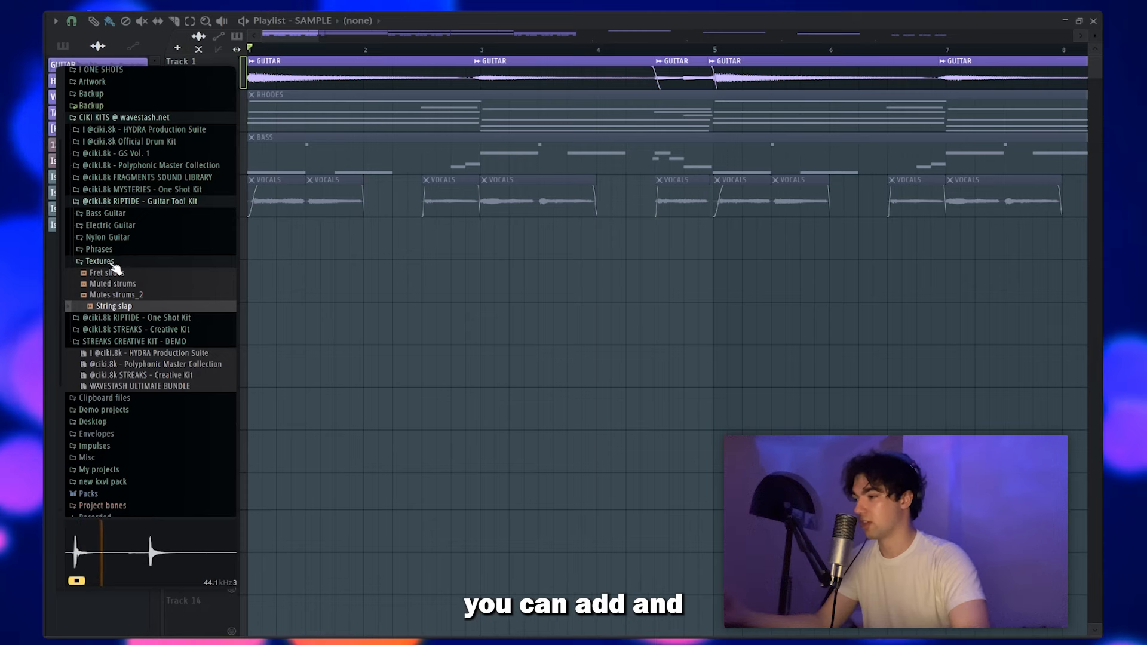
# Audition Guitar lick 8, Guitar lick 15 and Guitar lick 17 in the Guitar Tool Kit's Phrases folder
pyautogui.click(111, 251)
pyautogui.click(132, 338)
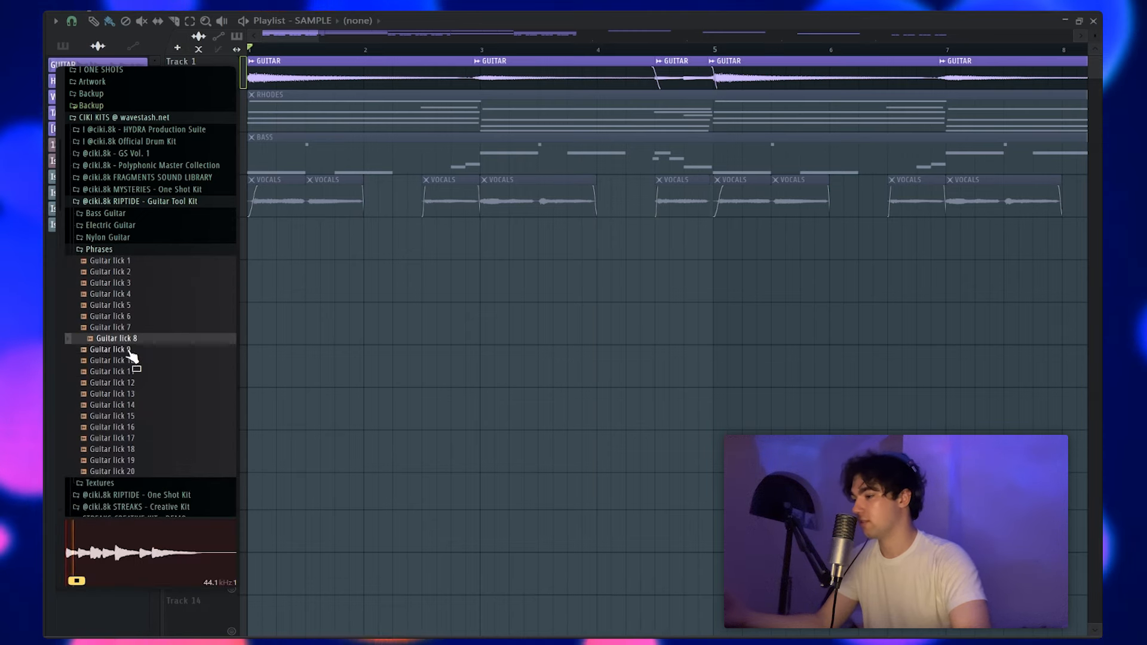
pyautogui.click(134, 416)
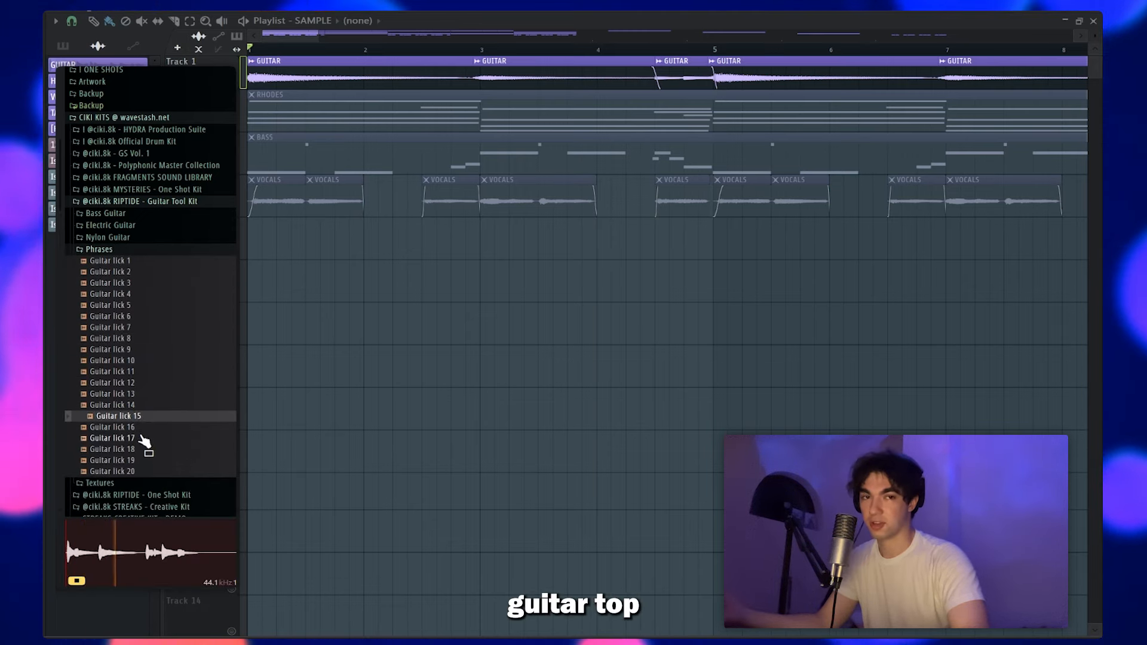
pyautogui.click(141, 438)
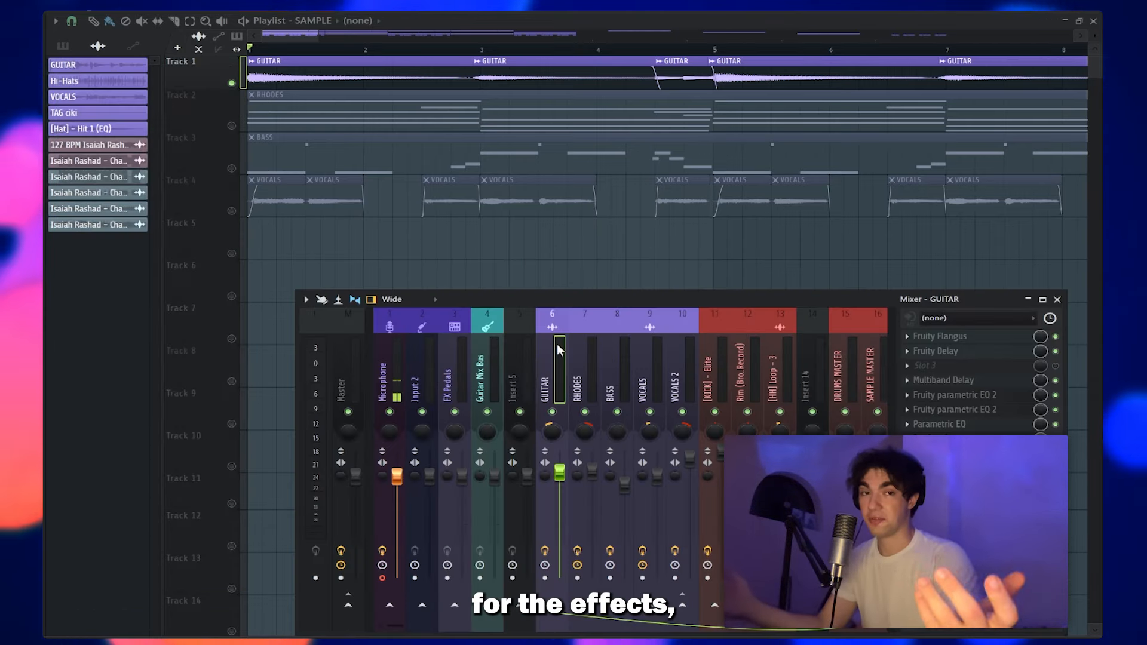
# Compare the guitar's sound during playback with the GUITAR mixer track's effects off and on
pyautogui.rightClick(552, 343)
pyautogui.moveTo(639, 360)
pyautogui.click(828, 36)
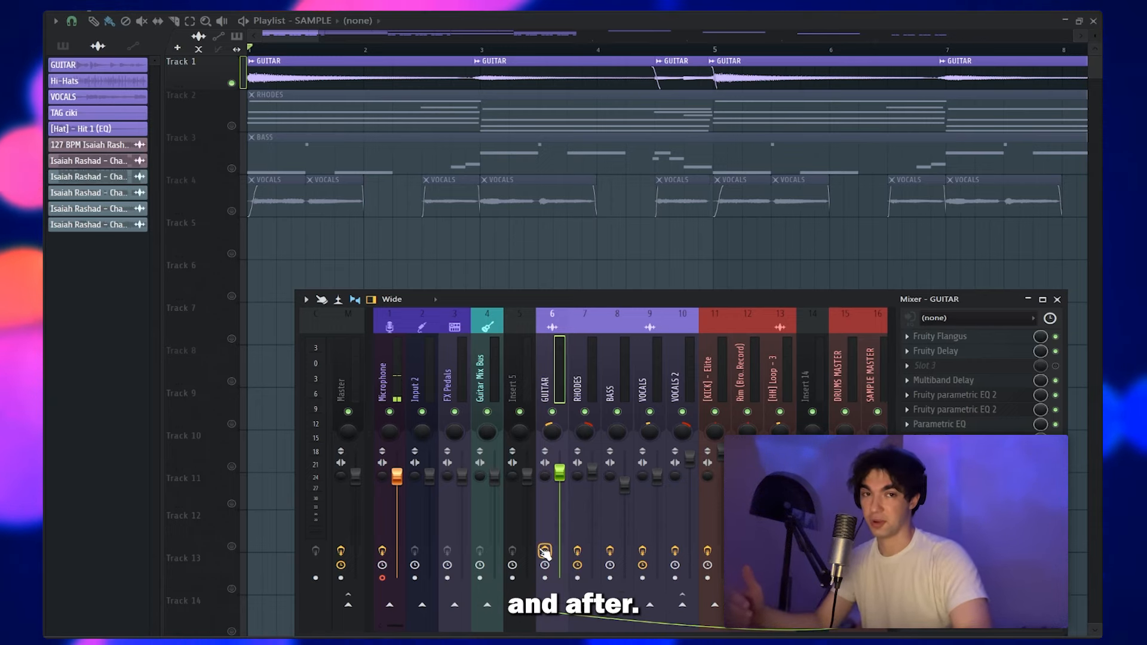
pyautogui.press('space')
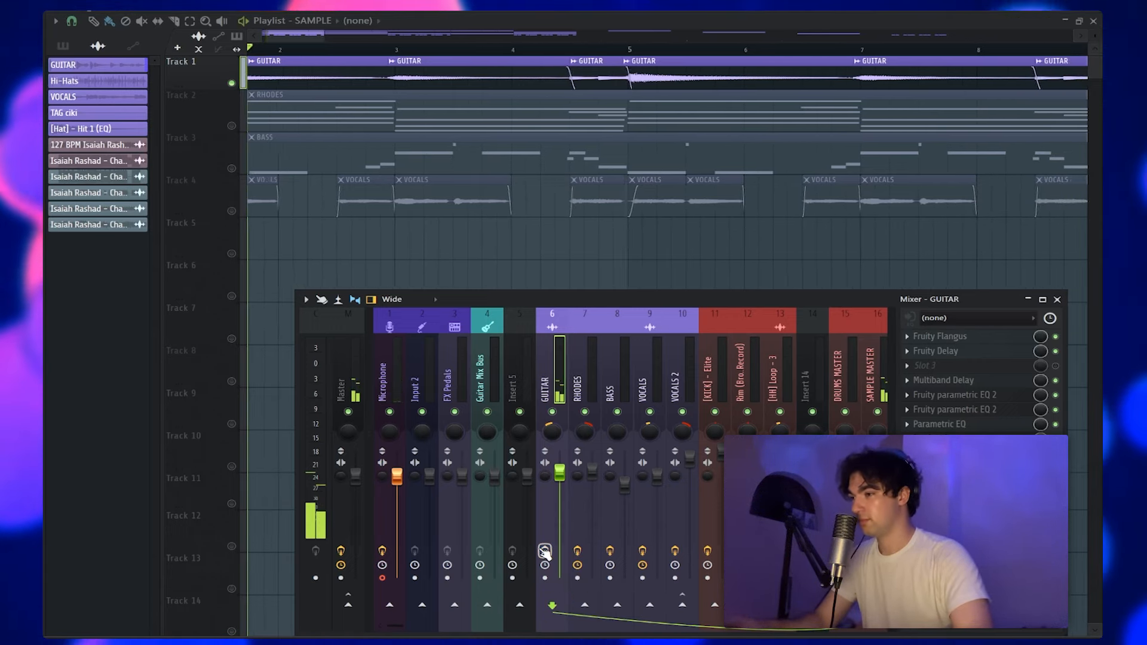
pyautogui.click(544, 551)
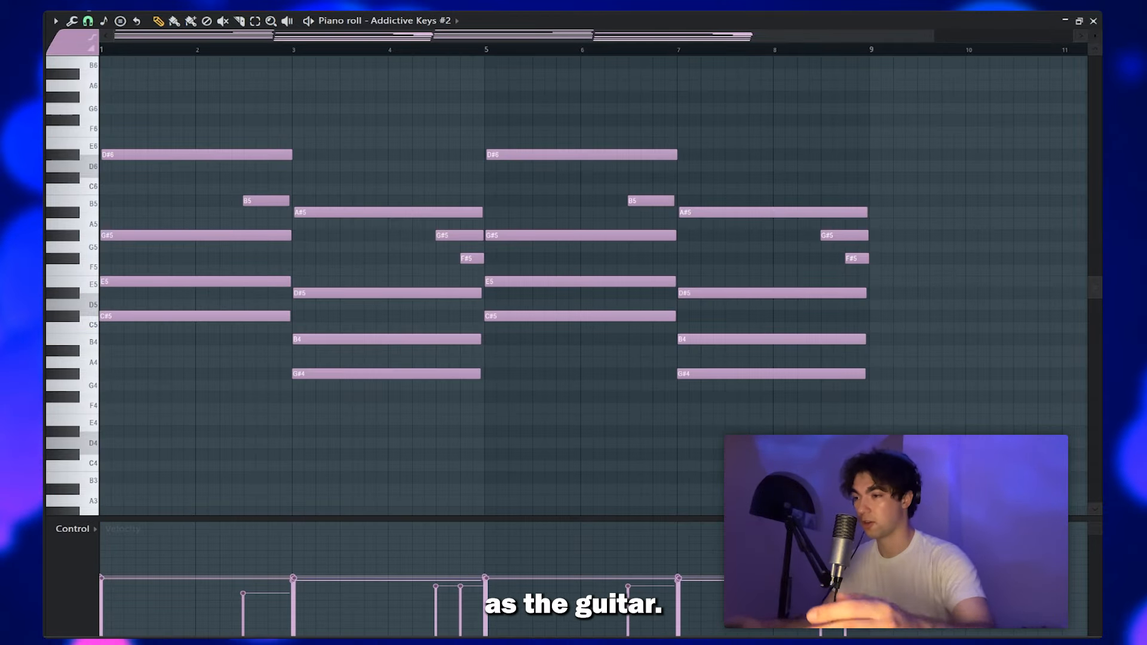
# Select the short G#5 and F#5 notes at the end of bar 4 in the Rhodes pattern
pyautogui.moveTo(461, 257); pyautogui.dragTo(463, 260)
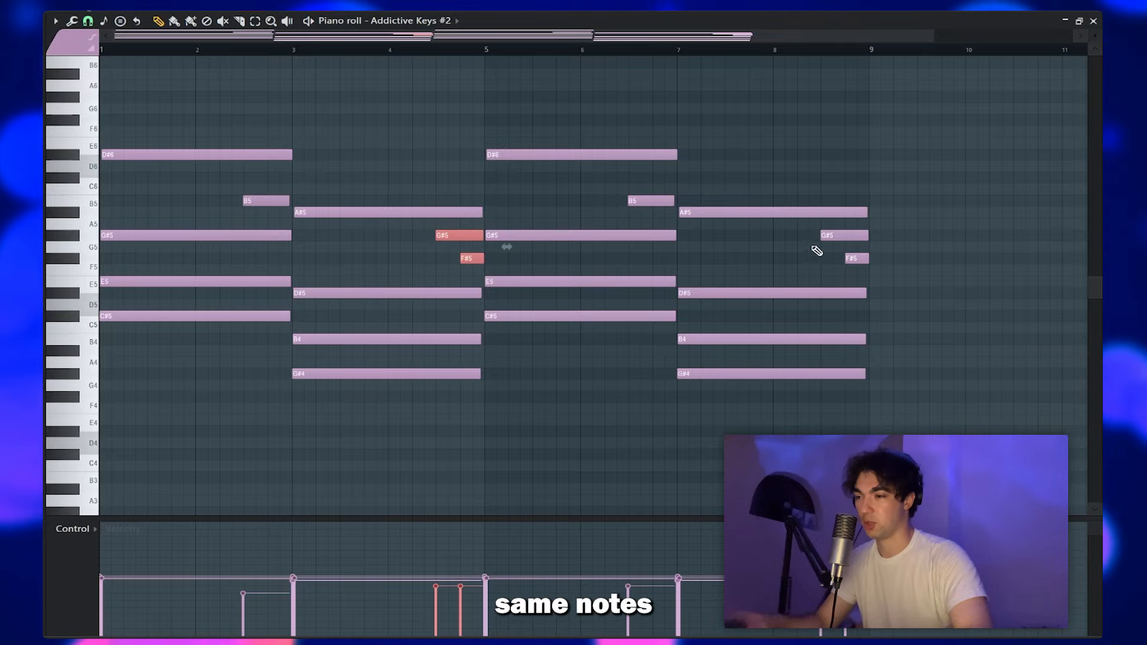
pyautogui.click(685, 71)
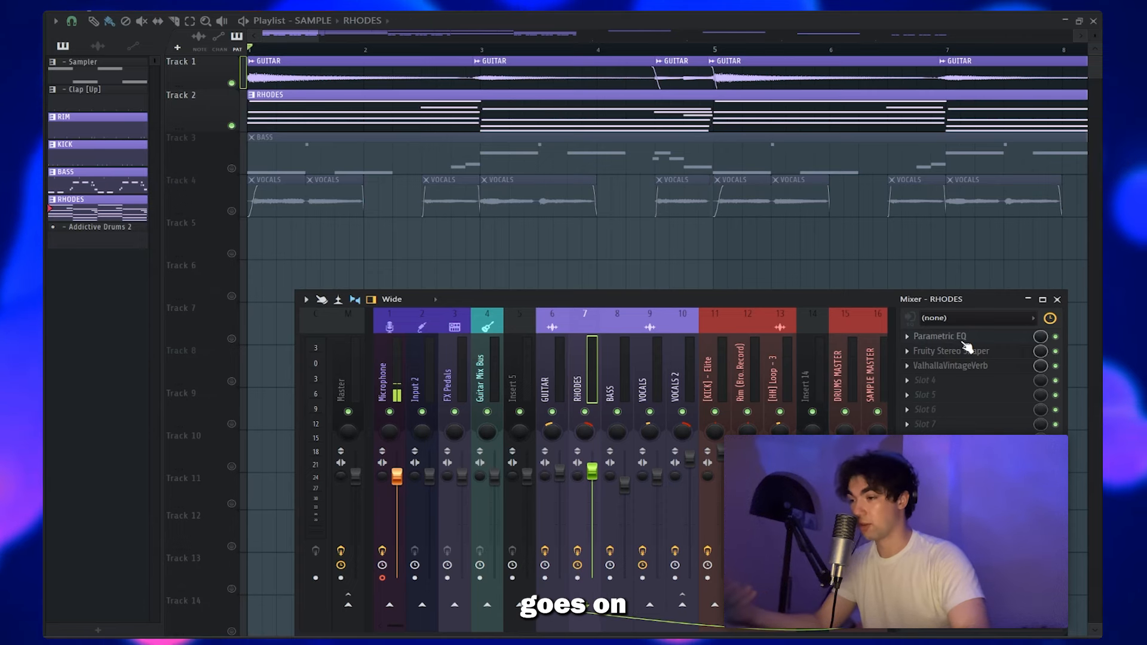
# Examine the Parametric EQ, Fruity Stereo Shaper and ValhallaVintageVerb settings on the RHODES mixer track
pyautogui.click(963, 342)
pyautogui.click(1019, 351)
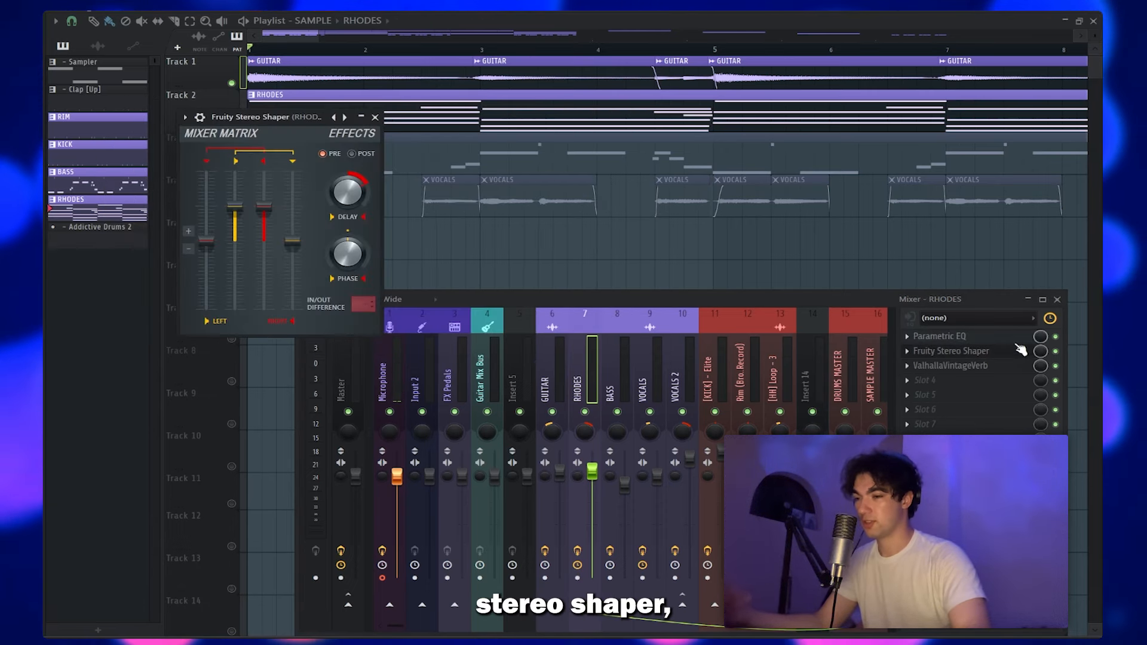
pyautogui.click(977, 366)
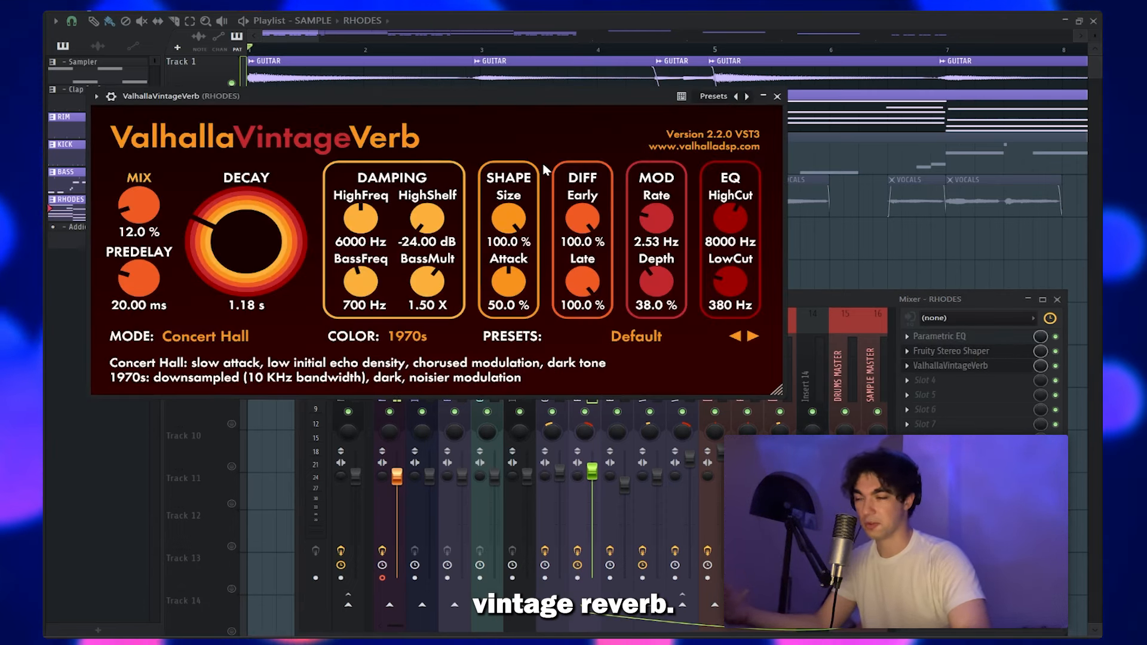
pyautogui.click(557, 367)
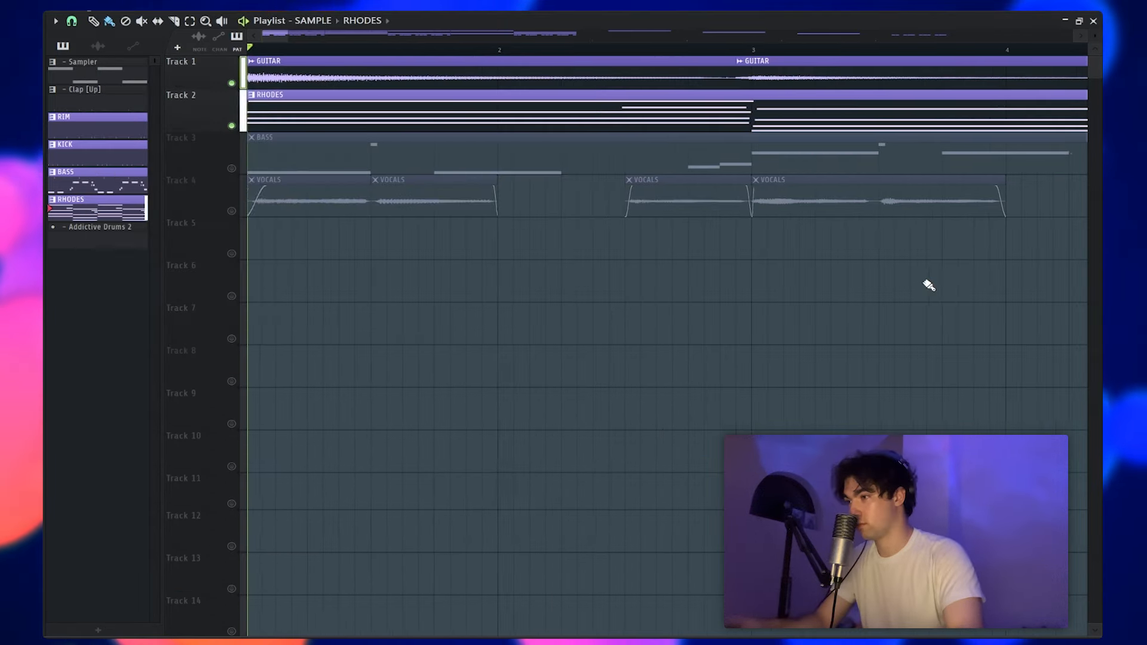
# Unmute the BASS track in the playlist and open its pattern in the piano roll
pyautogui.scroll(-3, 926, 283)
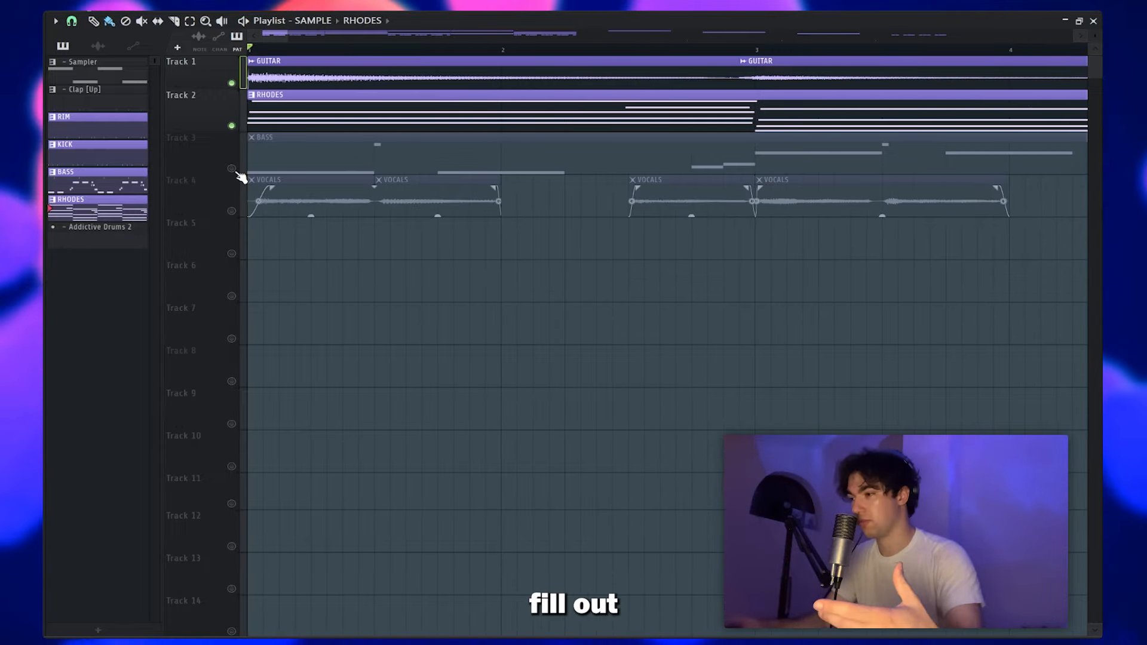
pyautogui.click(232, 169)
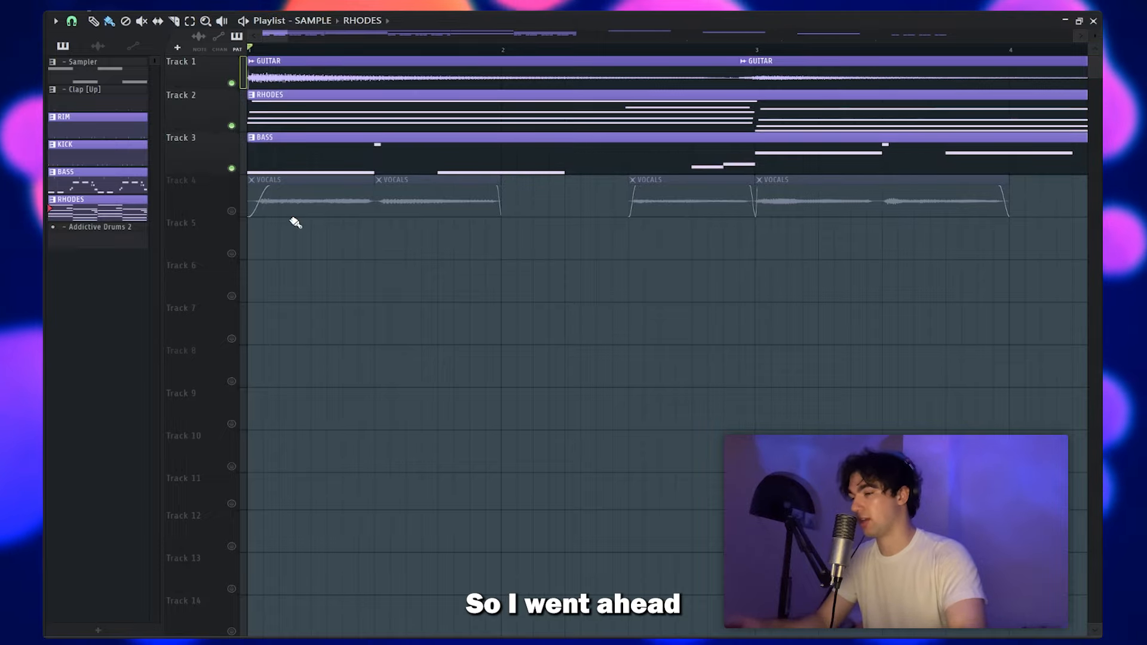
pyautogui.doubleClick(338, 171)
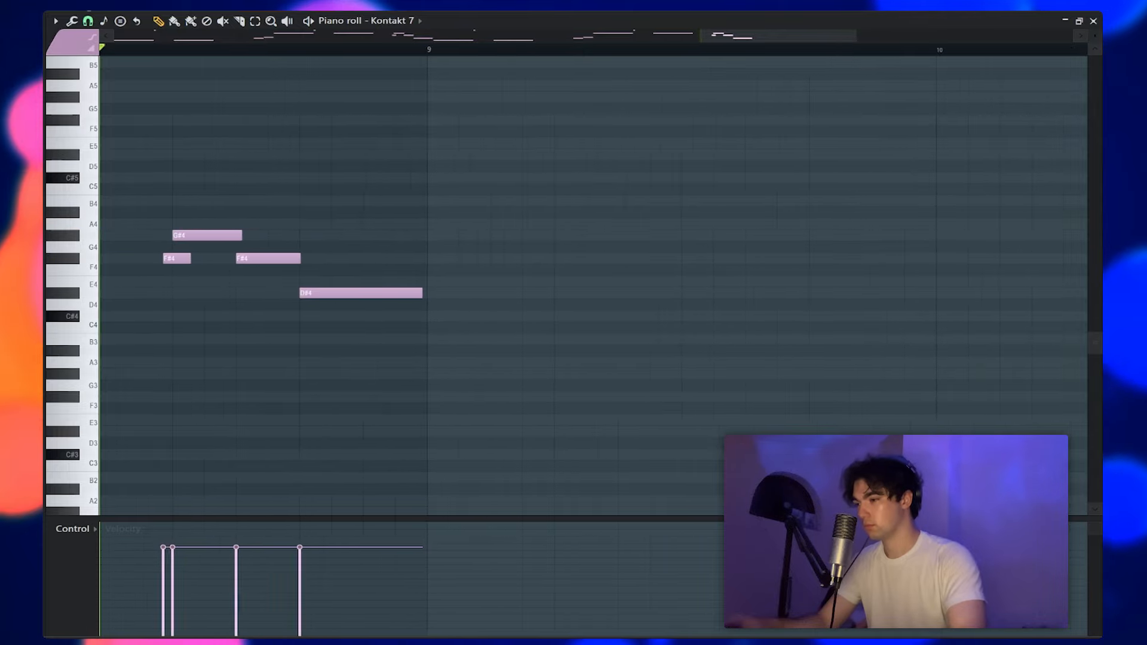
# Select the bass pattern's first C#4 and G#4 root notes and bar 4's closing run, and close the Kontakt bass instrument
pyautogui.moveTo(120, 277); pyautogui.dragTo(250, 332)
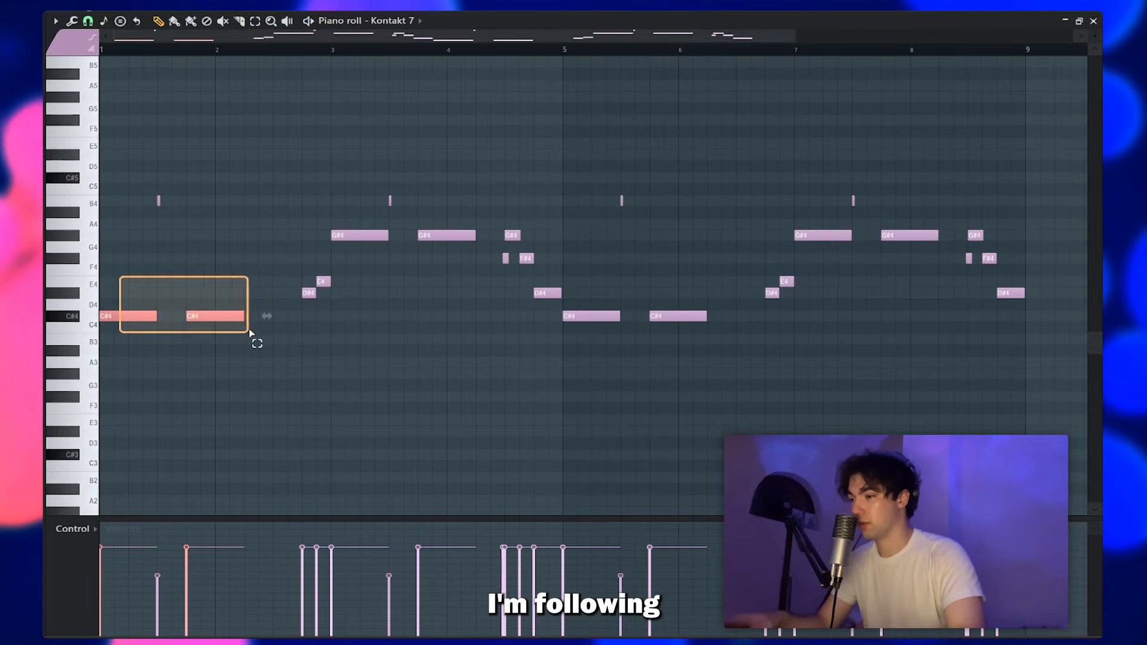
pyautogui.moveTo(351, 218); pyautogui.dragTo(439, 247)
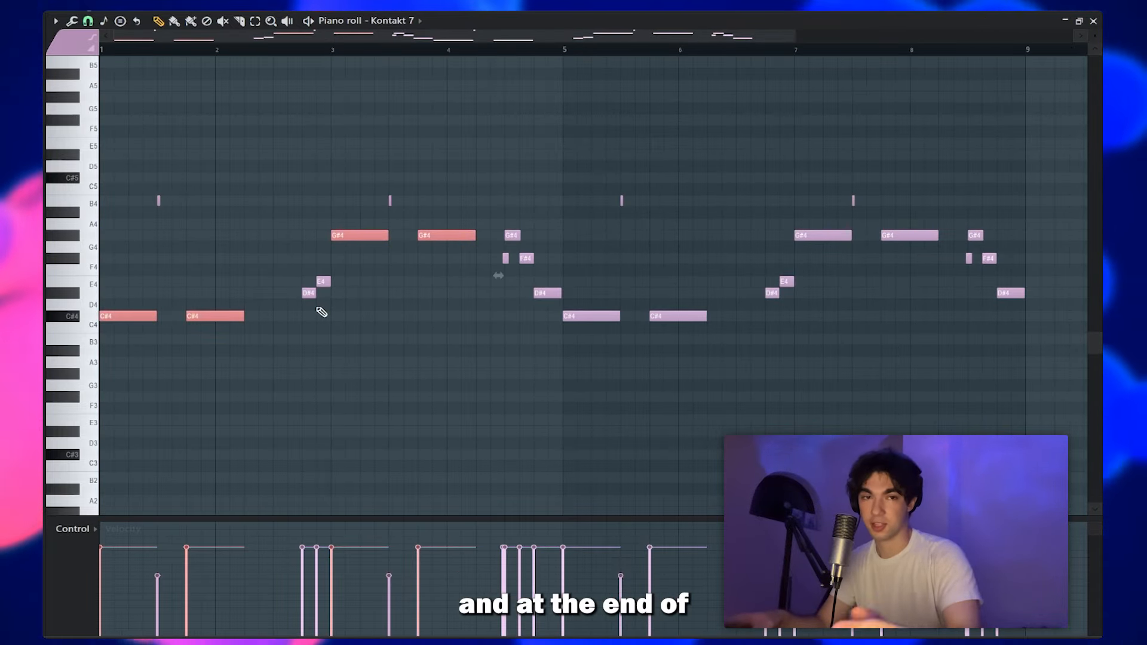
pyautogui.moveTo(499, 197); pyautogui.dragTo(548, 328)
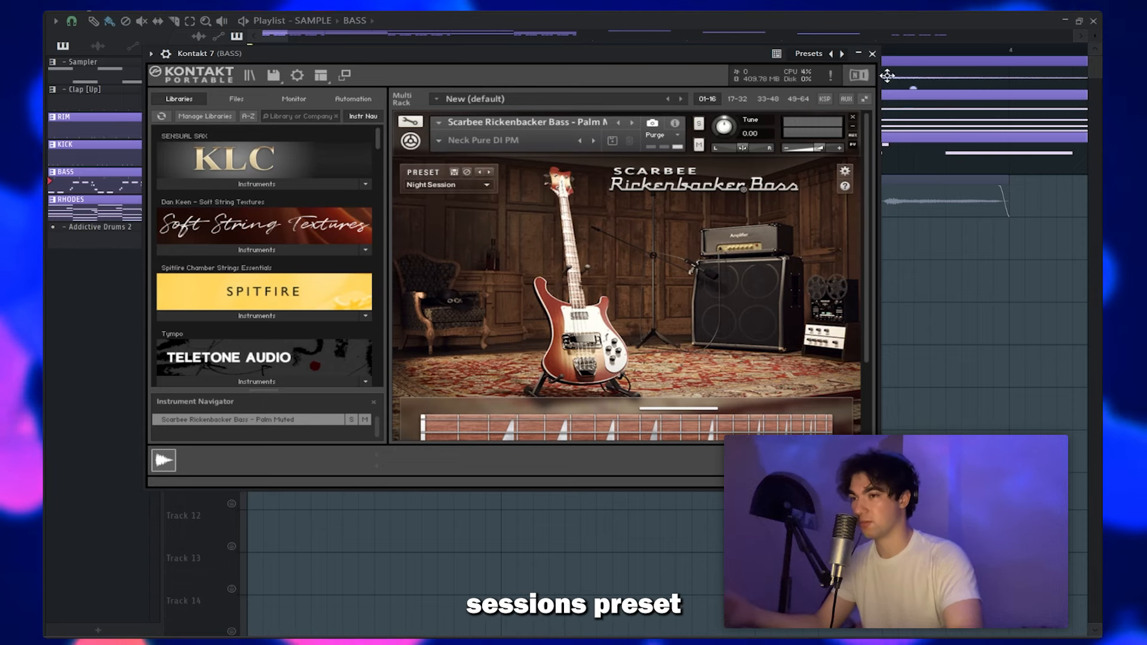
pyautogui.click(873, 54)
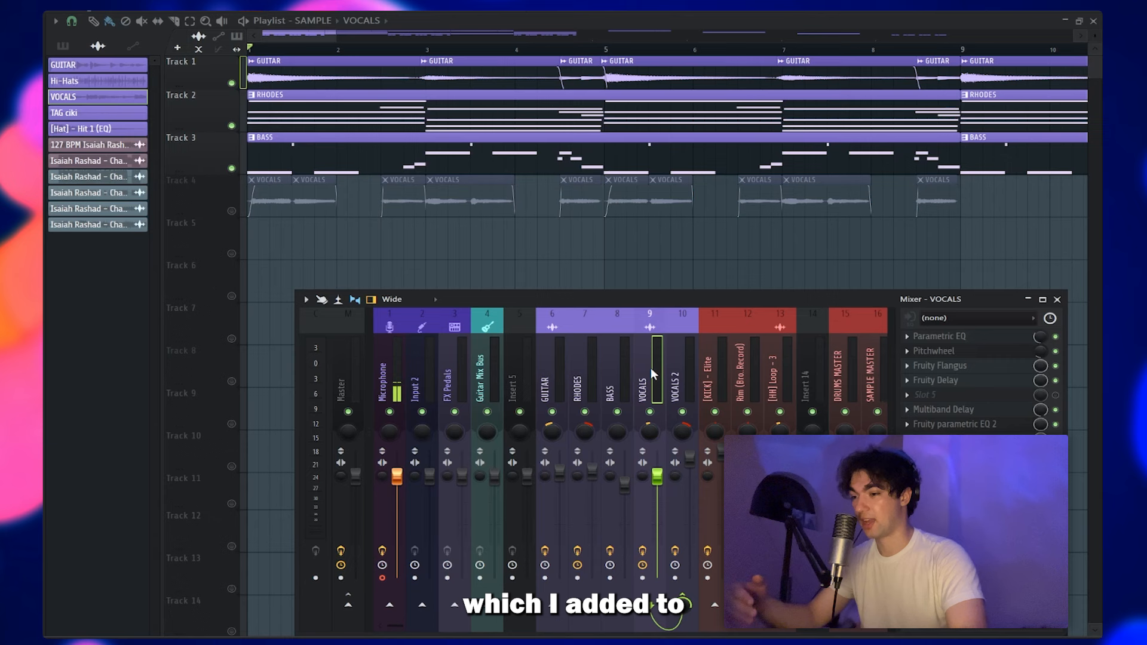
# Examine the ValhallaVintageVerb and Parametric EQ effects on the VOCALS 2 mixer track
pyautogui.click(680, 388)
pyautogui.click(952, 337)
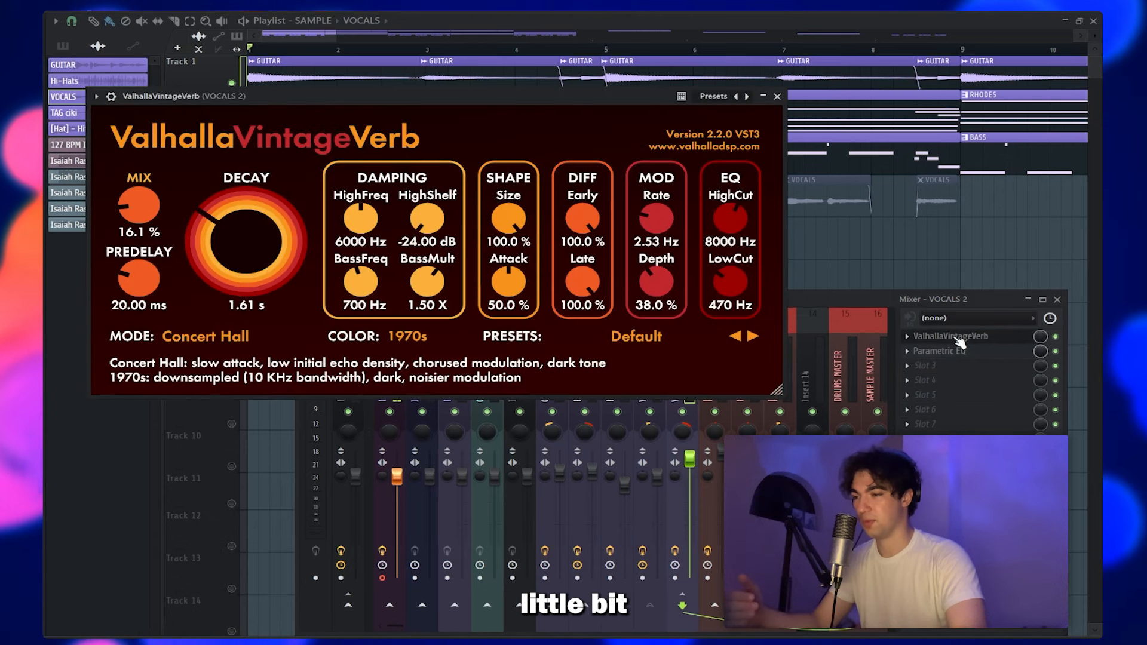
pyautogui.click(955, 337)
pyautogui.click(950, 350)
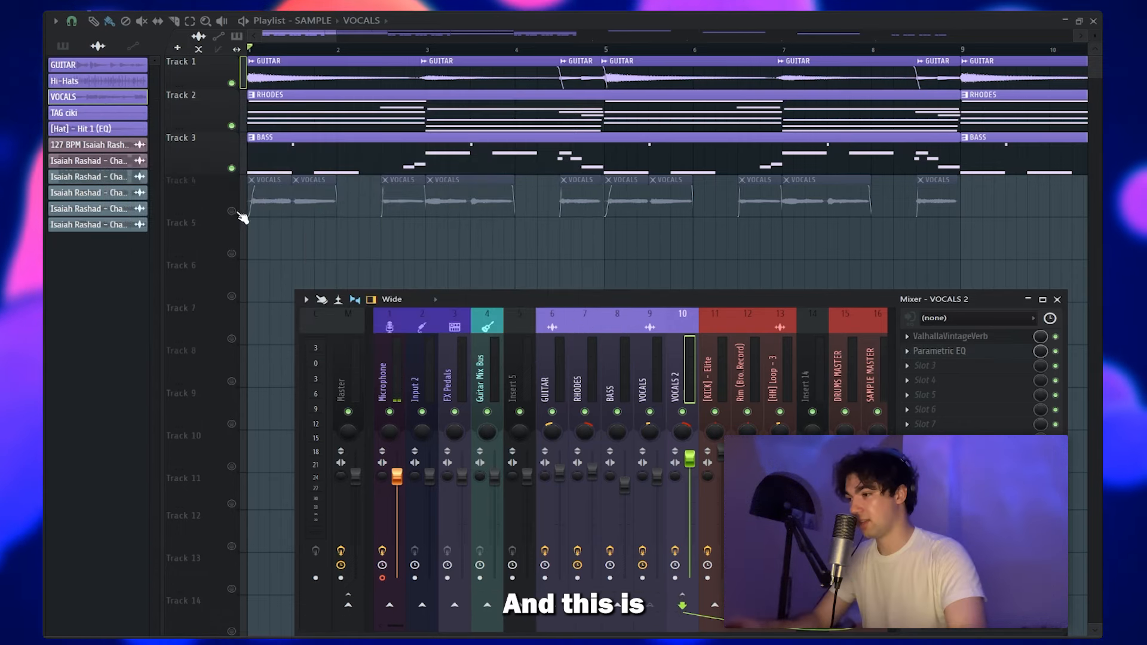
# Solo the vocals on Track 4 and play them back
pyautogui.keyDown('ctrl'); pyautogui.click(232, 212); pyautogui.keyUp('ctrl')
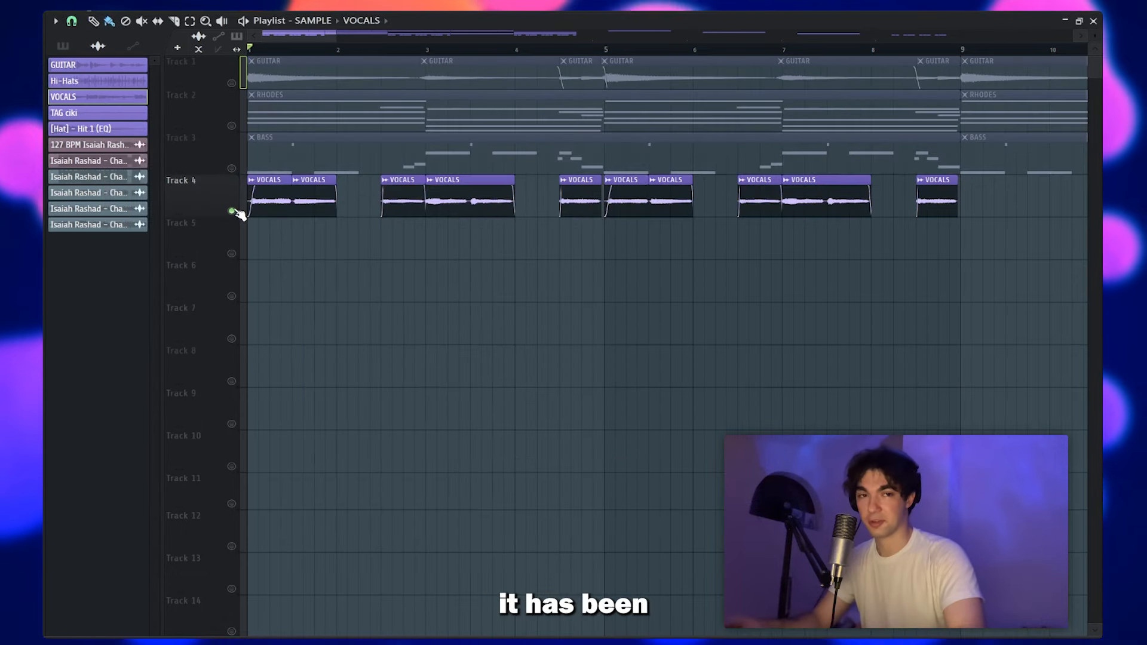
pyautogui.press('space')
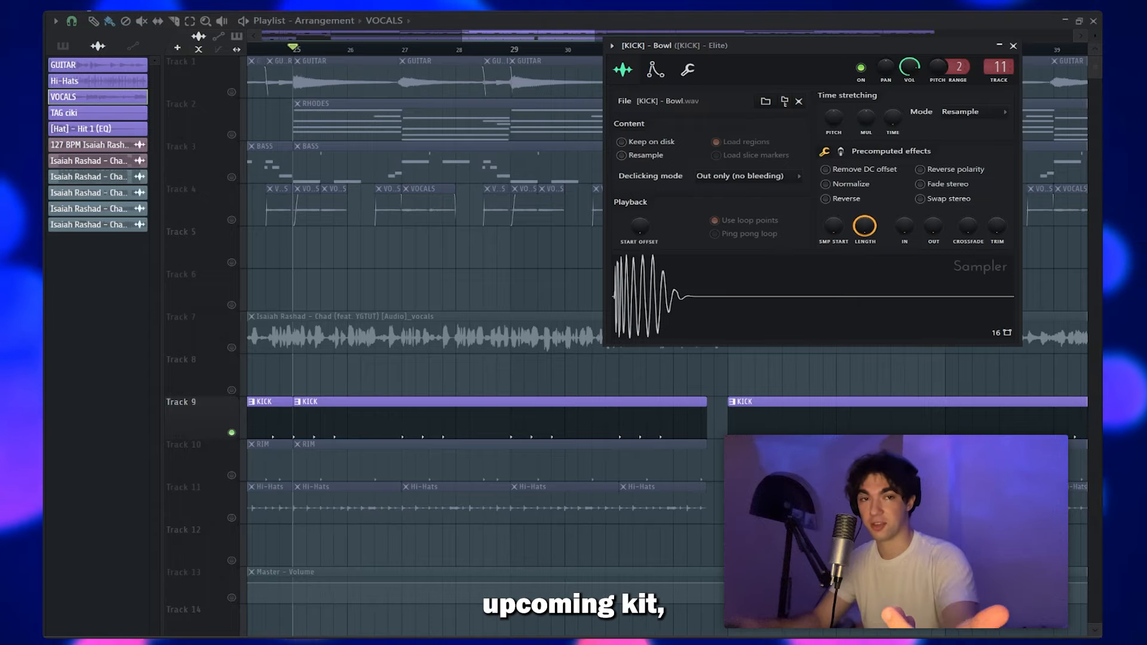
# Play the arrangement's drums in stages: the kick, the kick with the rim, and both with the hi-hat loop
pyautogui.press('space')
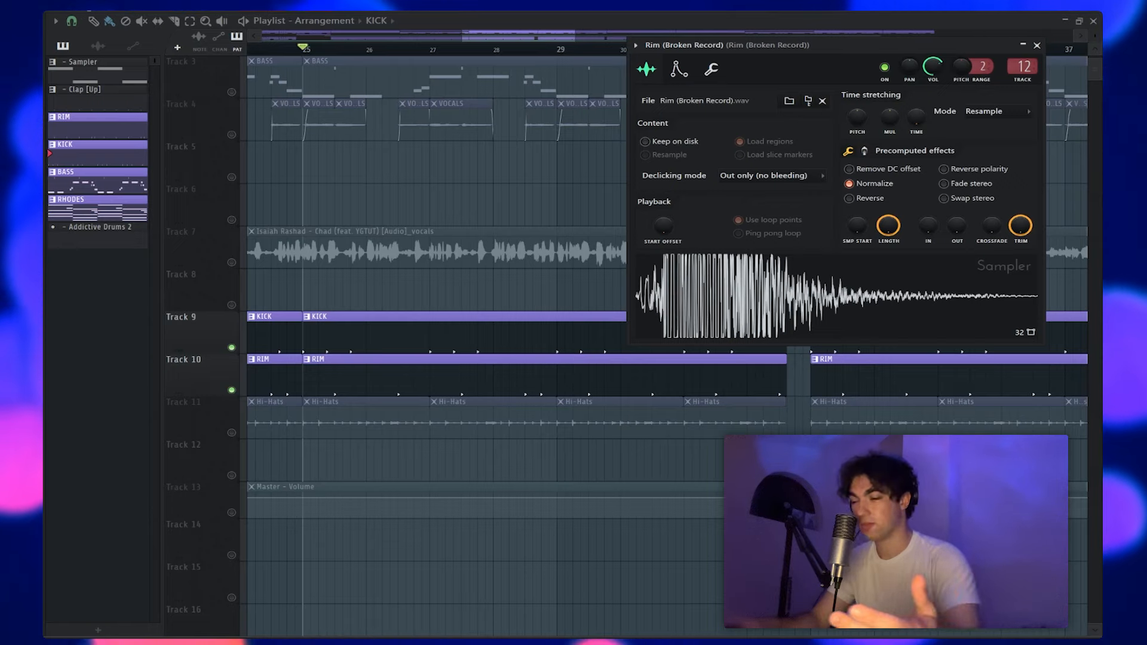
pyautogui.press('space')
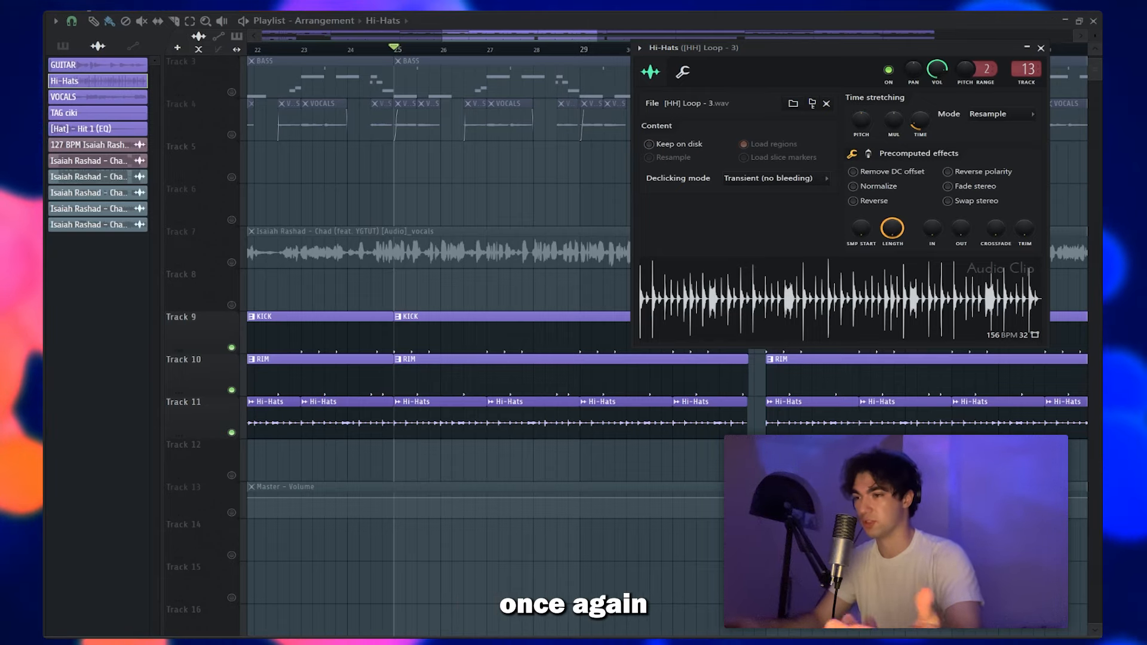
pyautogui.press('space')
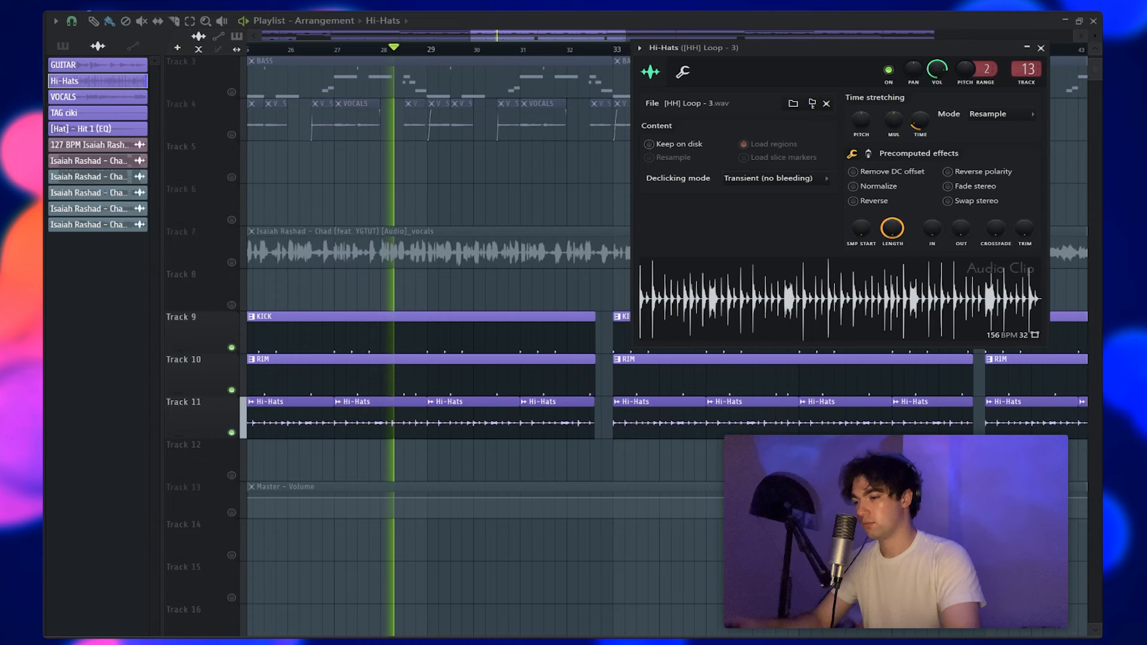
pyautogui.press('space')
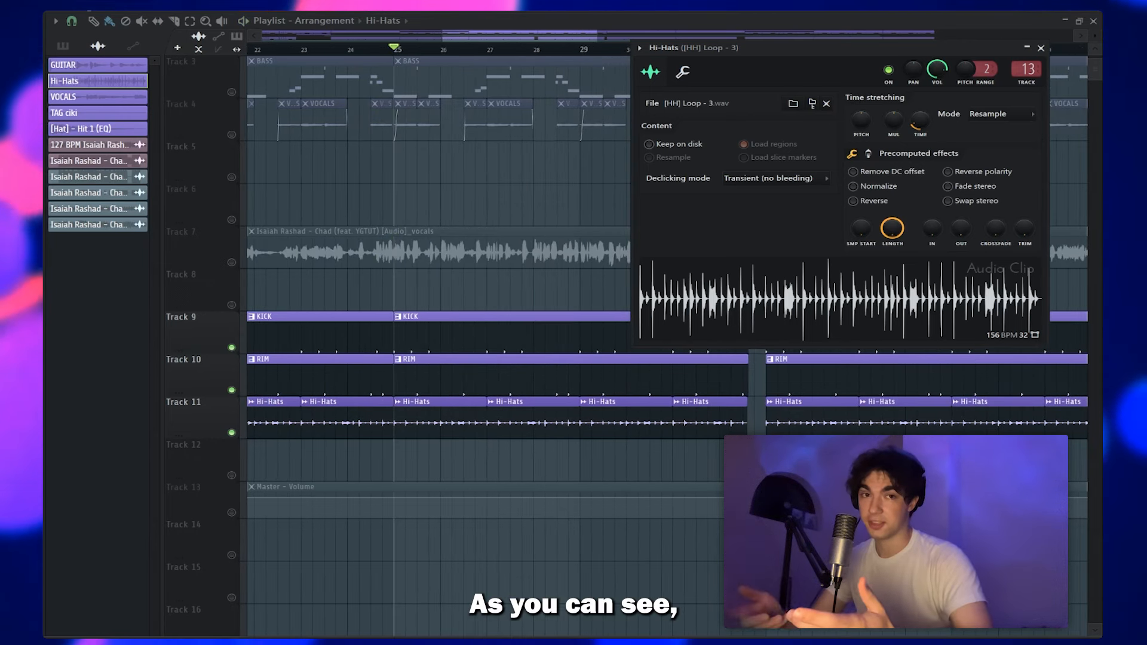